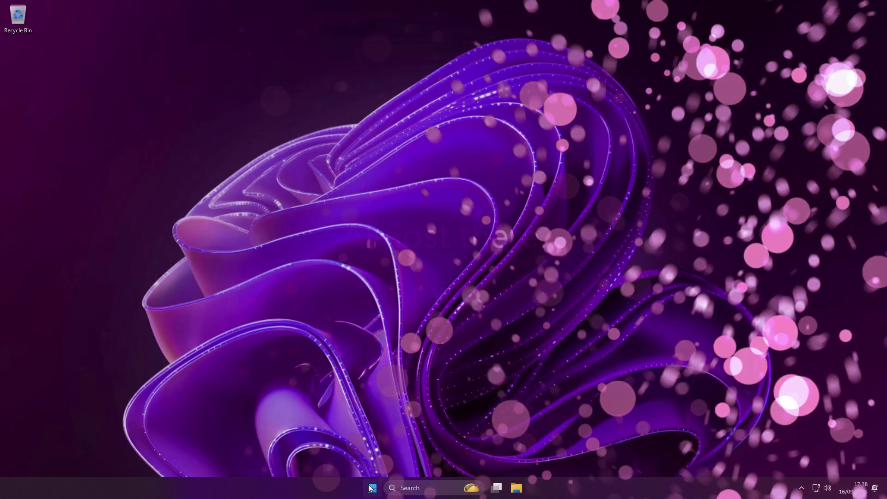
Run winver to check the installed Windows edition and version, and close the About Windows dialog
{"action": "left_click", "coordinate": [370, 488]}
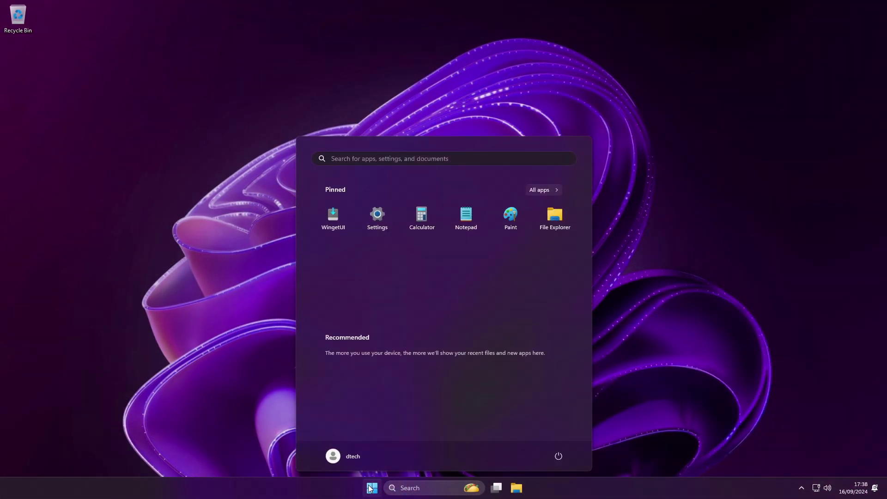
{"action": "type", "text": "winver"}
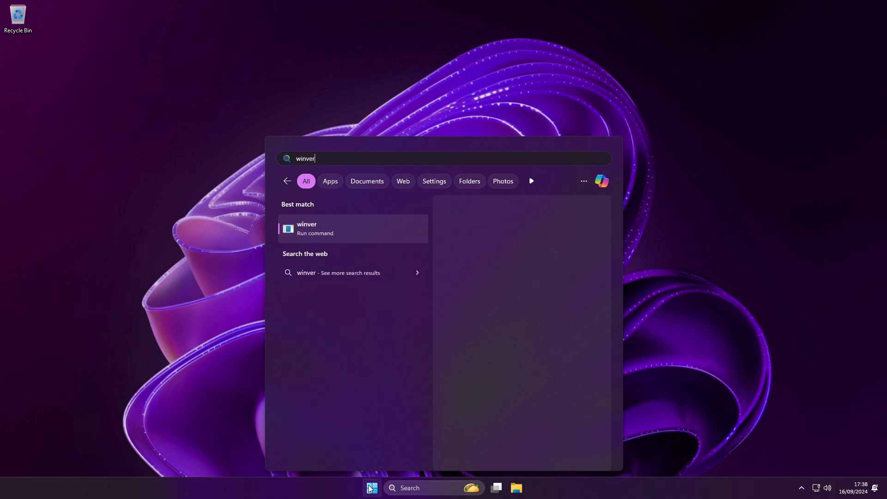
{"action": "key", "text": "Return"}
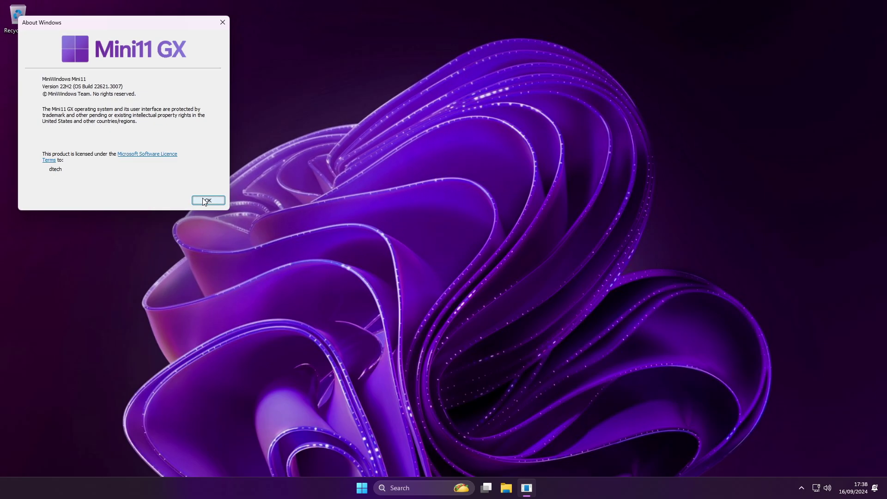
{"action": "left_click", "coordinate": [592, 498]}
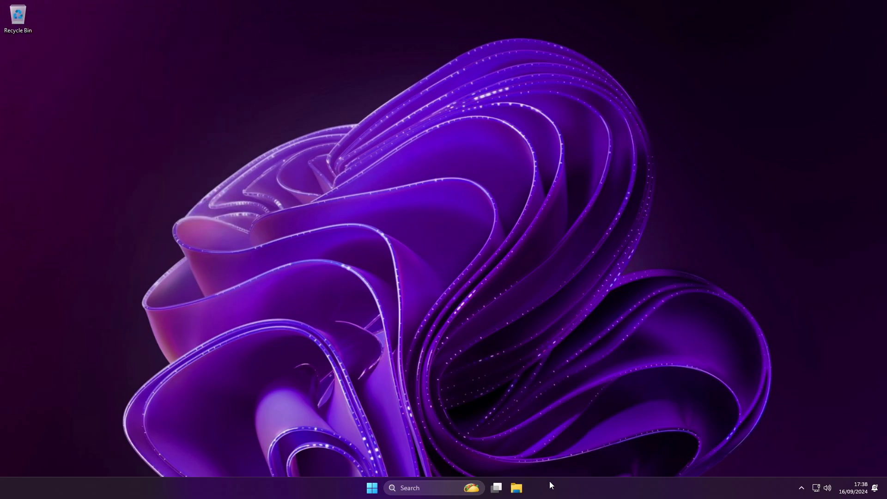
Examine the background processes and the CPU and memory performance in Task Manager, and close it
{"action": "right_click", "coordinate": [549, 481]}
{"action": "left_click", "coordinate": [575, 454]}
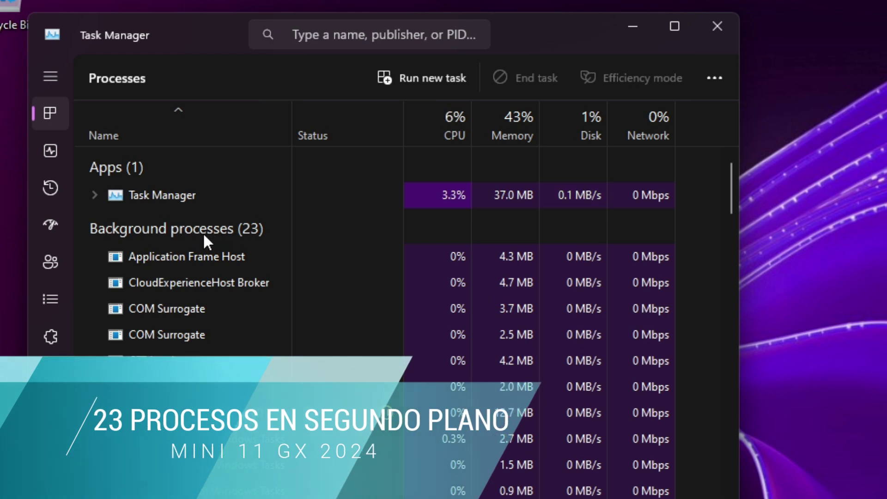
{"action": "left_click", "coordinate": [49, 151]}
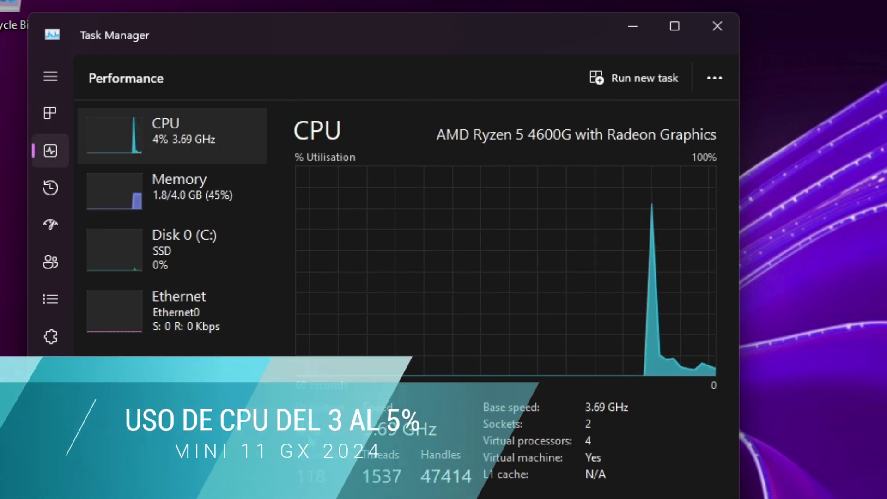
{"action": "left_click", "coordinate": [135, 202]}
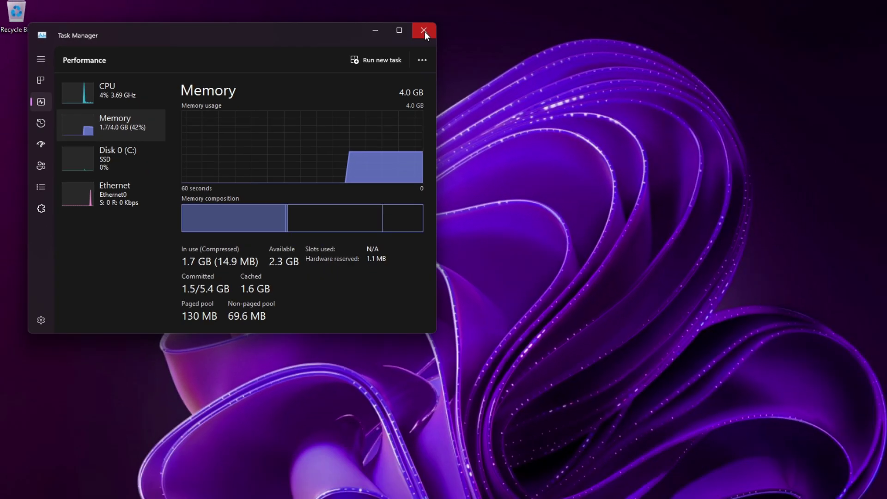
{"action": "left_click", "coordinate": [717, 26]}
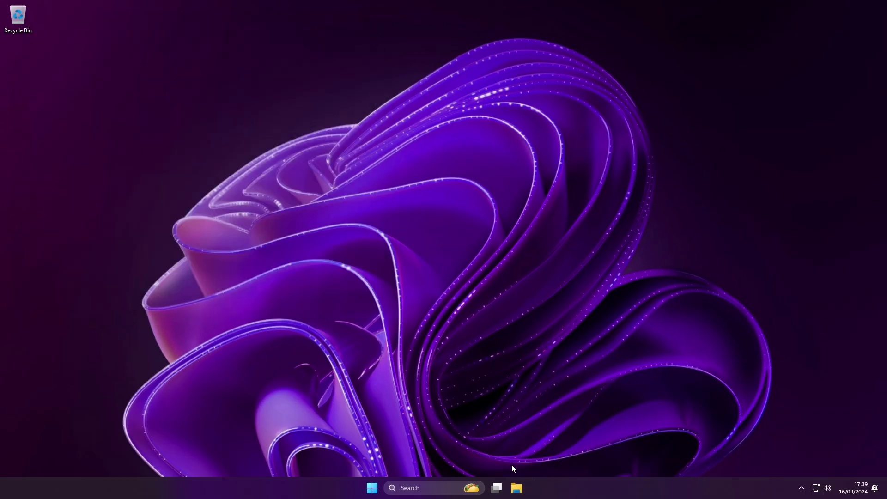
Check the used and free space of Local Disk (C:) in its properties from This PC, and close File Explorer
{"action": "left_click", "coordinate": [516, 488]}
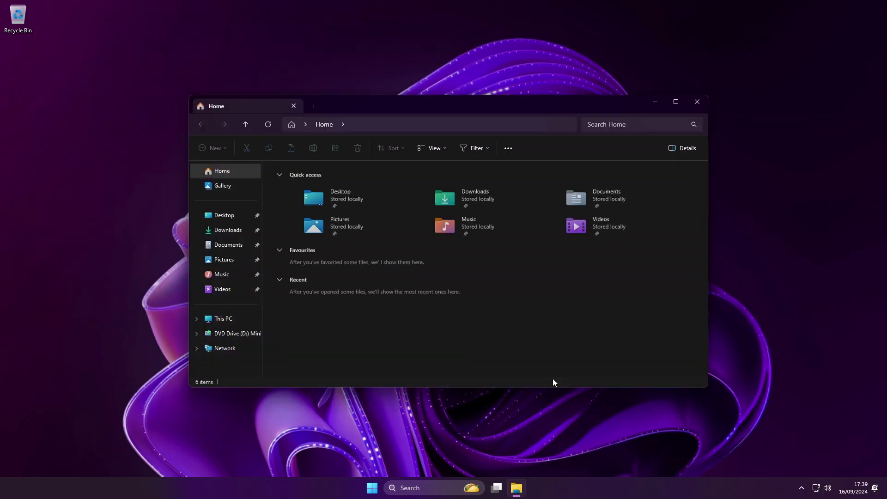
{"action": "left_click", "coordinate": [217, 318]}
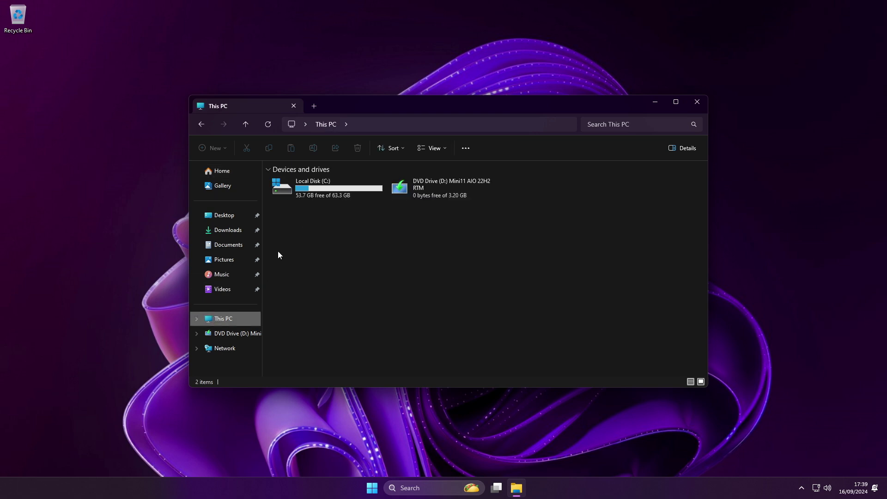
{"action": "right_click", "coordinate": [303, 196]}
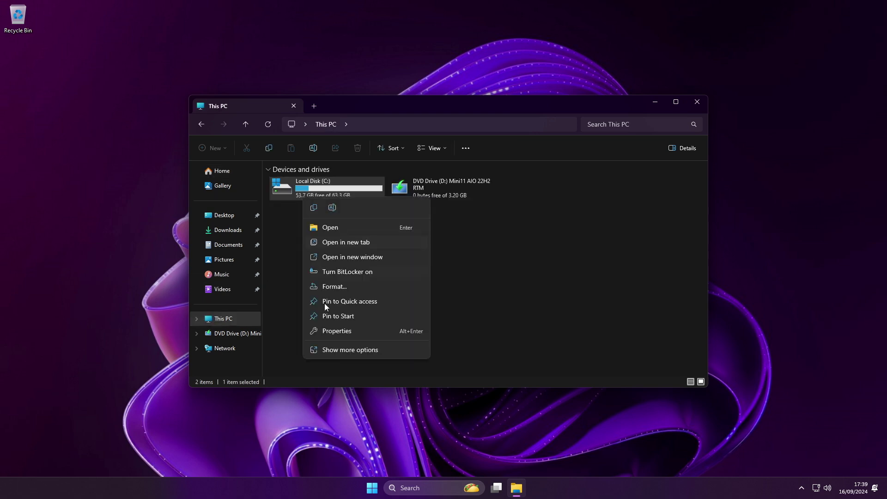
{"action": "left_click", "coordinate": [334, 334]}
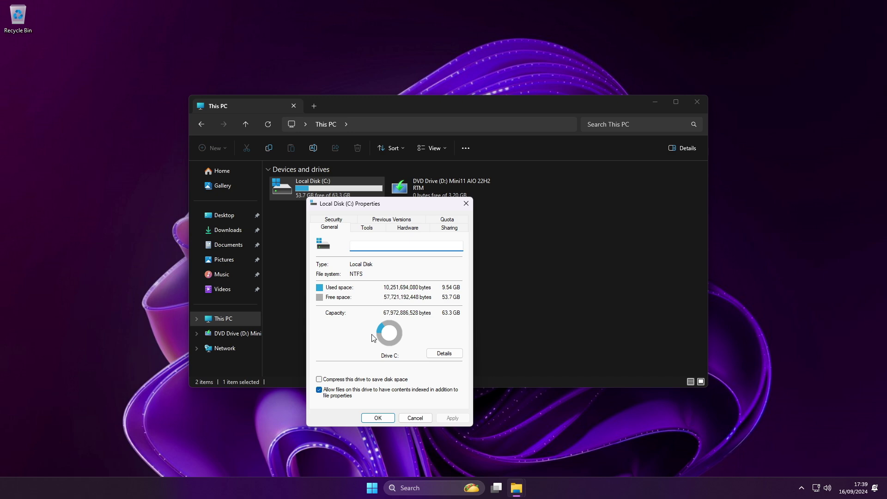
{"action": "left_click_drag", "start_coordinate": [383, 211], "coordinate": [616, 160]}
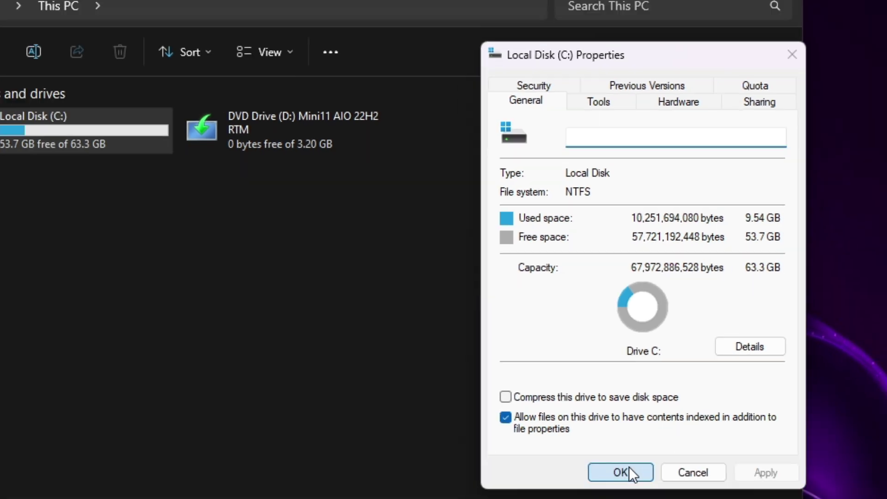
{"action": "left_click", "coordinate": [619, 471]}
{"action": "left_click", "coordinate": [696, 102]}
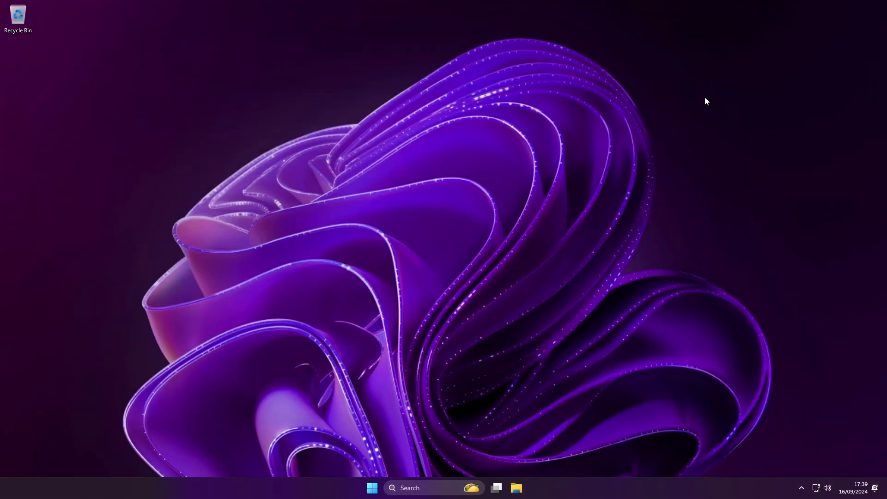
Open Programs and Features from Control Panel and go through the installed programs, from Microsoft DirectX End-User Runtime to WingetUI
{"action": "left_click", "coordinate": [377, 486]}
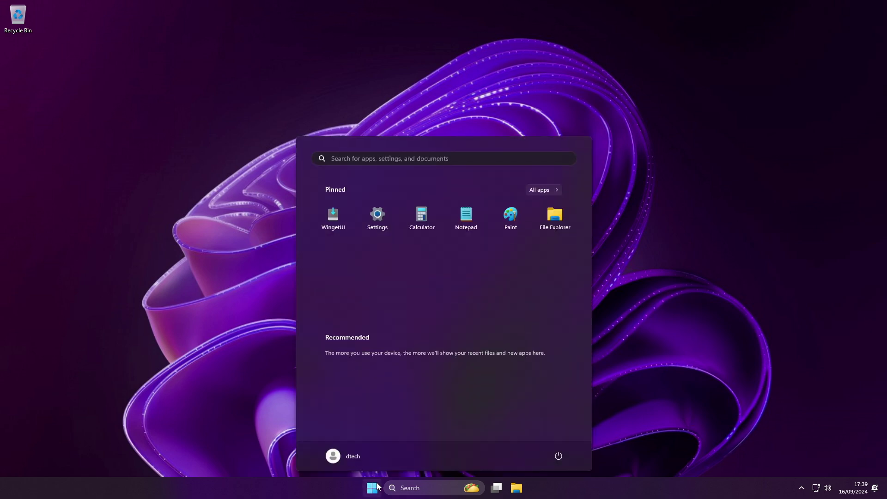
{"action": "type", "text": "control"}
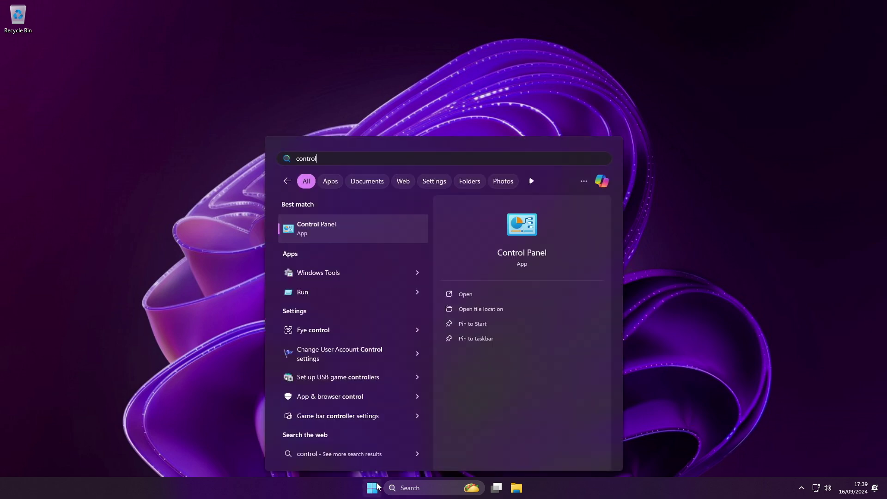
{"action": "key", "text": "Return"}
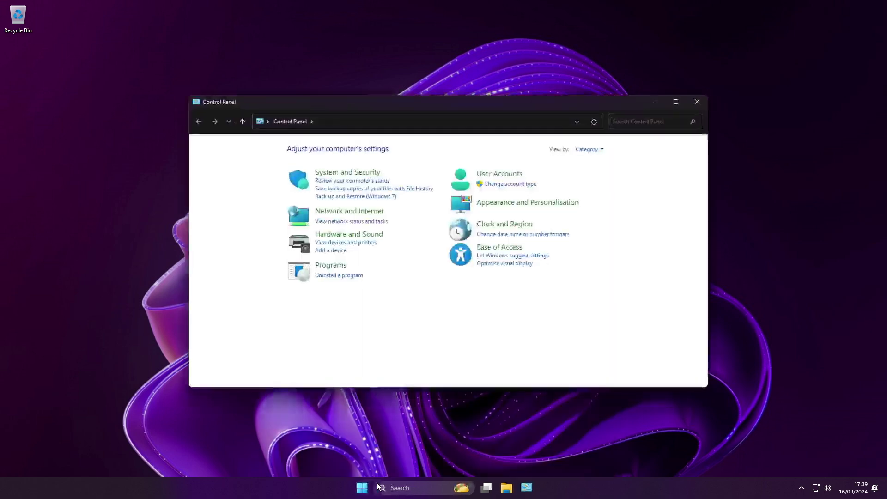
{"action": "left_click", "coordinate": [353, 277]}
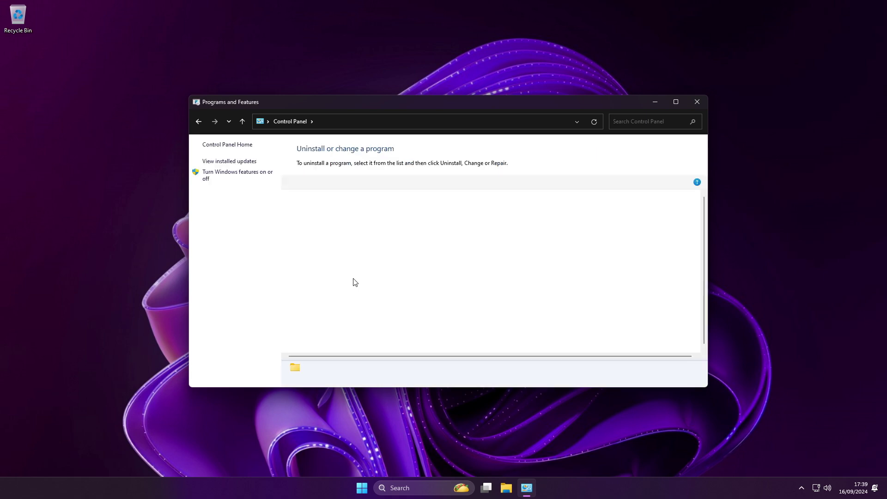
{"action": "left_click_drag", "start_coordinate": [418, 104], "coordinate": [420, 39]}
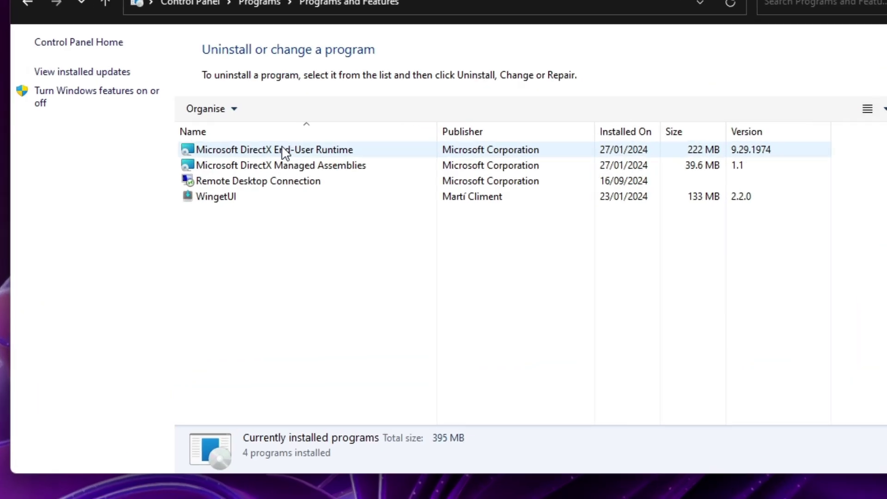
{"action": "left_click", "coordinate": [283, 151]}
{"action": "left_click", "coordinate": [272, 164]}
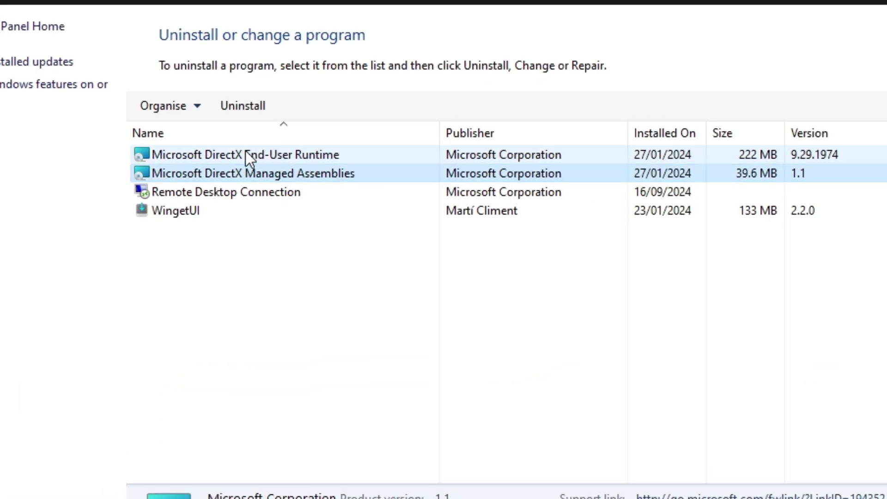
{"action": "left_click", "coordinate": [267, 180]}
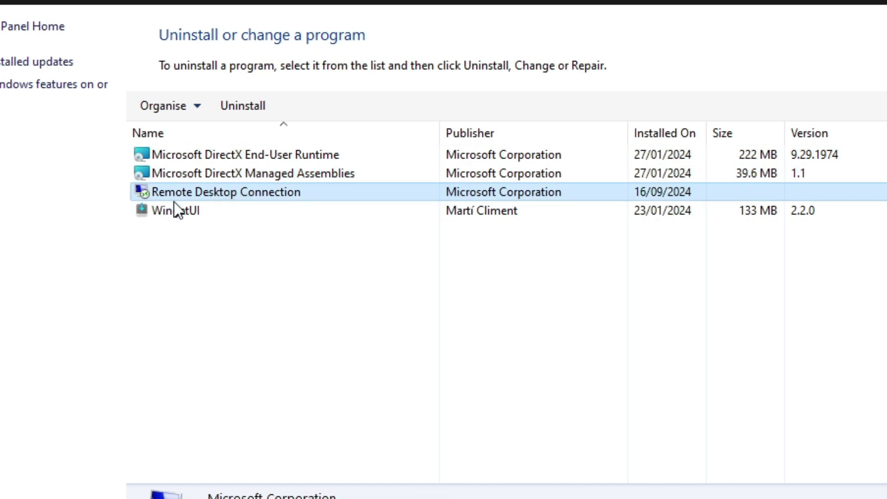
{"action": "left_click", "coordinate": [174, 210]}
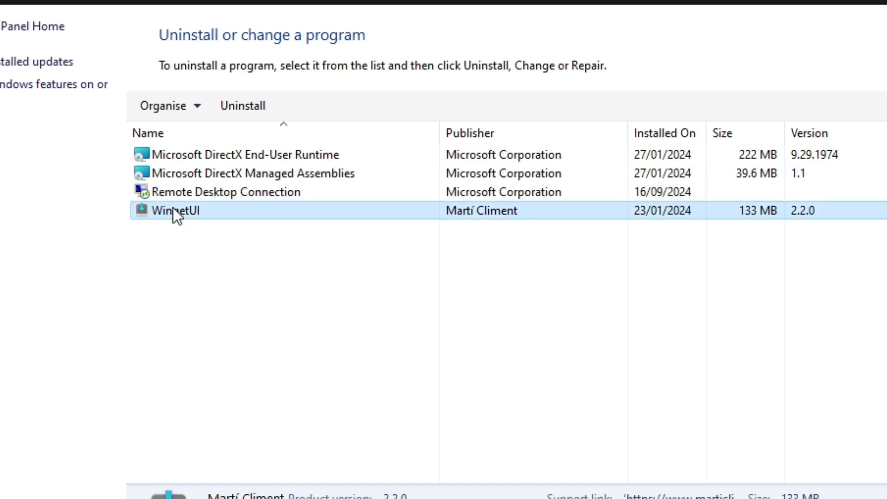
Examine the available Windows features, including .NET Framework 3.5 and 4.8, without changing any, and close Programs and Features
{"action": "left_click", "coordinate": [39, 95]}
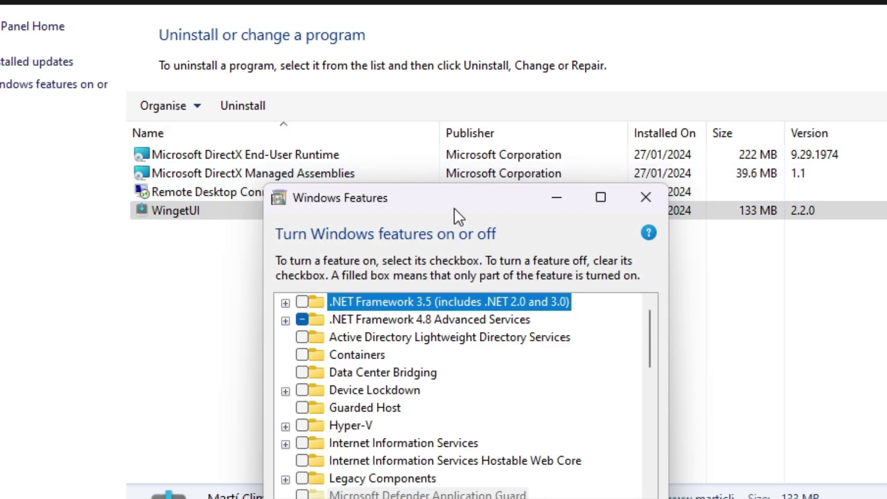
{"action": "left_click_drag", "start_coordinate": [454, 209], "coordinate": [510, 65]}
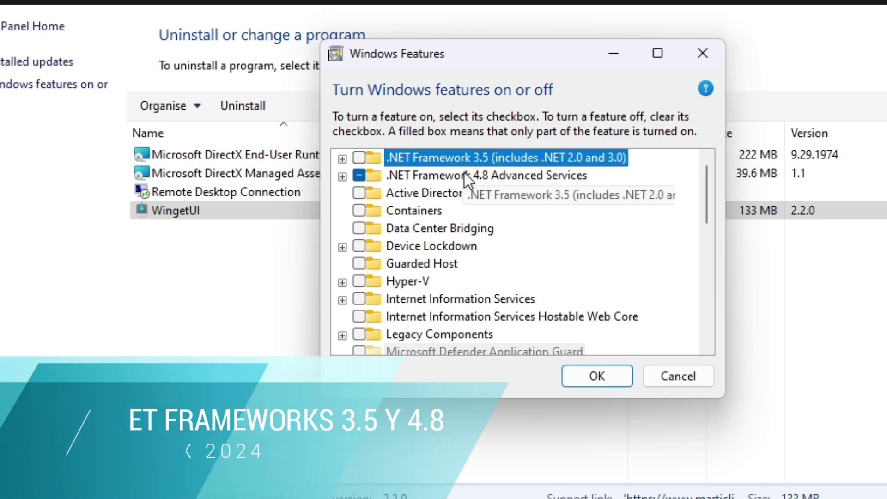
{"action": "left_click", "coordinate": [467, 178]}
{"action": "scroll", "coordinate": [467, 185], "scroll_direction": "down", "scroll_amount": 6}
{"action": "scroll", "coordinate": [497, 277], "scroll_direction": "up", "scroll_amount": 2}
{"action": "scroll", "coordinate": [499, 280], "scroll_direction": "up", "scroll_amount": 5}
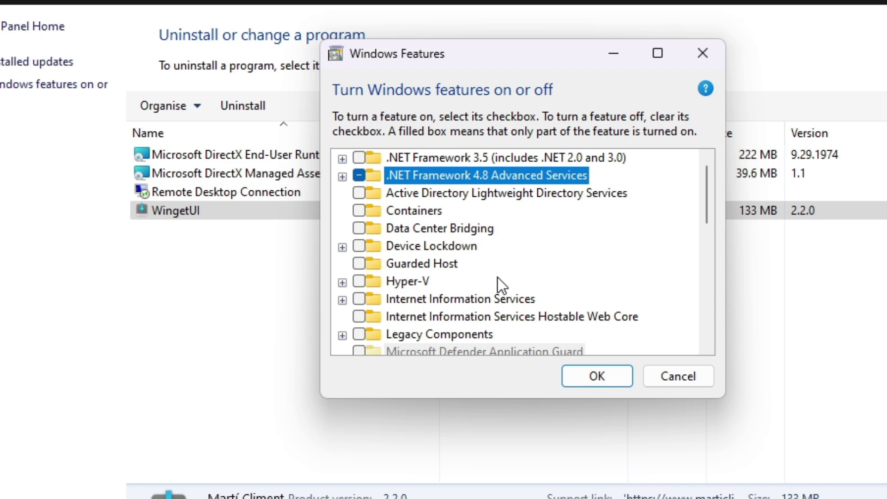
{"action": "left_click", "coordinate": [688, 376]}
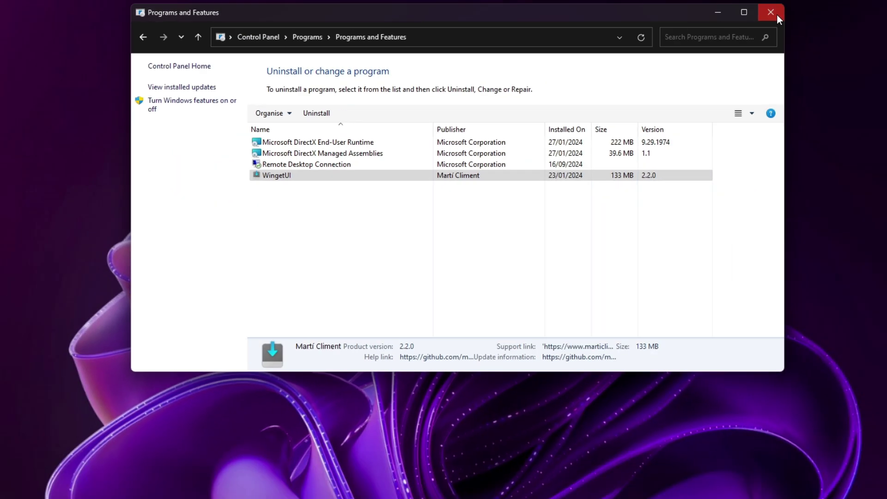
{"action": "left_click", "coordinate": [777, 15]}
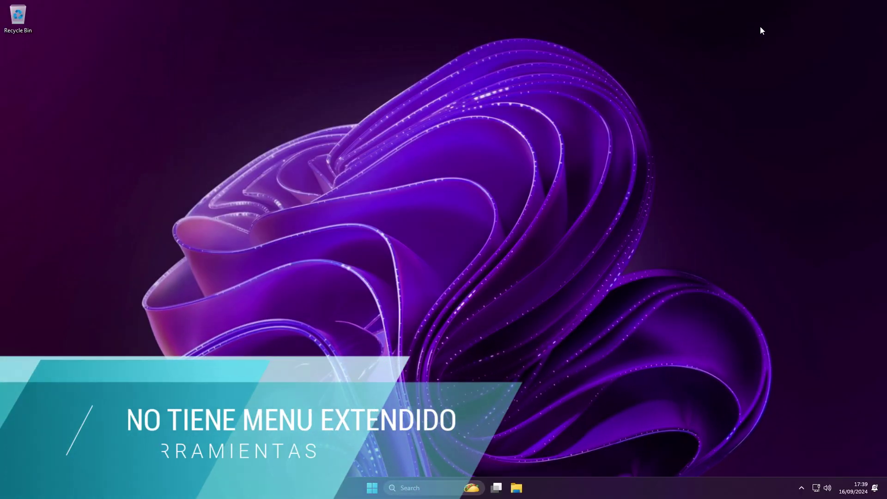
View the desktop's context menu and its additional options, and dismiss it
{"action": "right_click", "coordinate": [760, 27]}
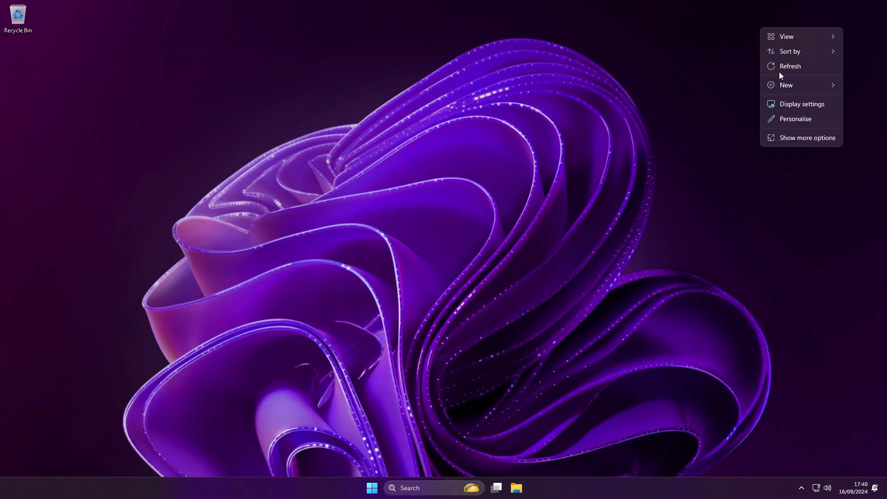
{"action": "left_click", "coordinate": [793, 139]}
{"action": "left_click", "coordinate": [794, 143]}
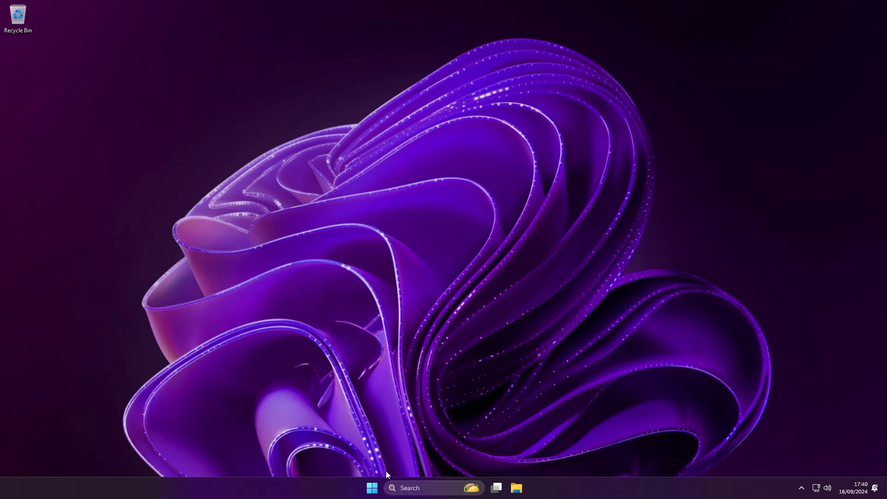
Inspect the Virus & threat protection page of Windows Security from a maximized Settings window, and close Windows Security
{"action": "key", "text": "super+i"}
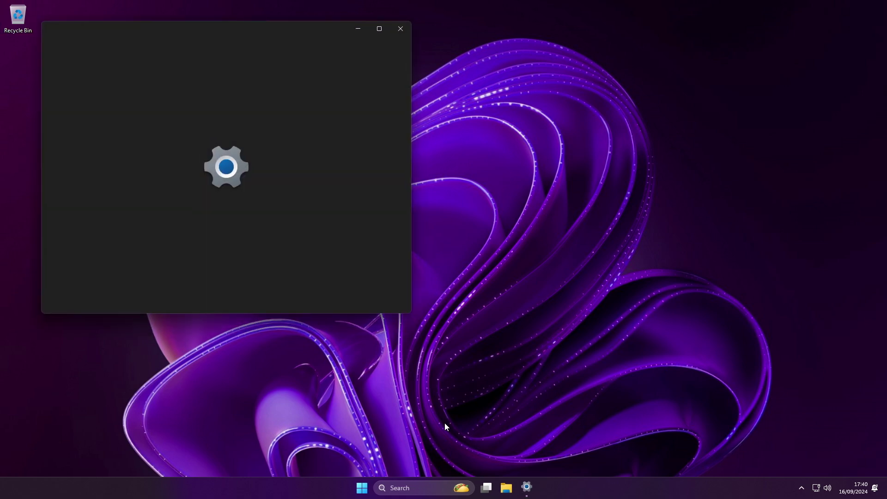
{"action": "left_click", "coordinate": [380, 28]}
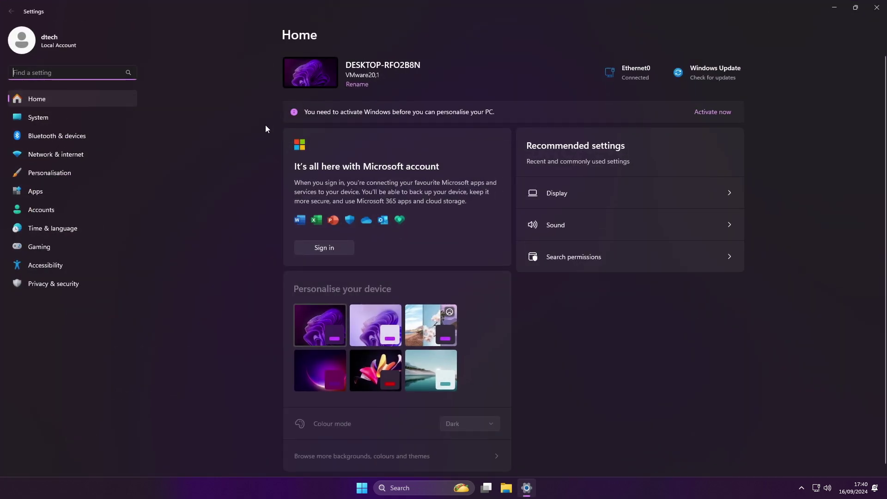
{"action": "left_click", "coordinate": [42, 285]}
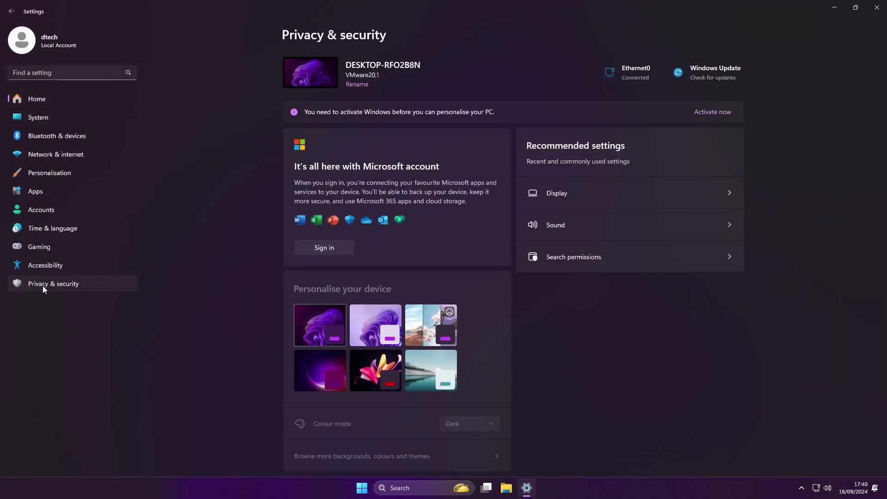
{"action": "left_click", "coordinate": [338, 83]}
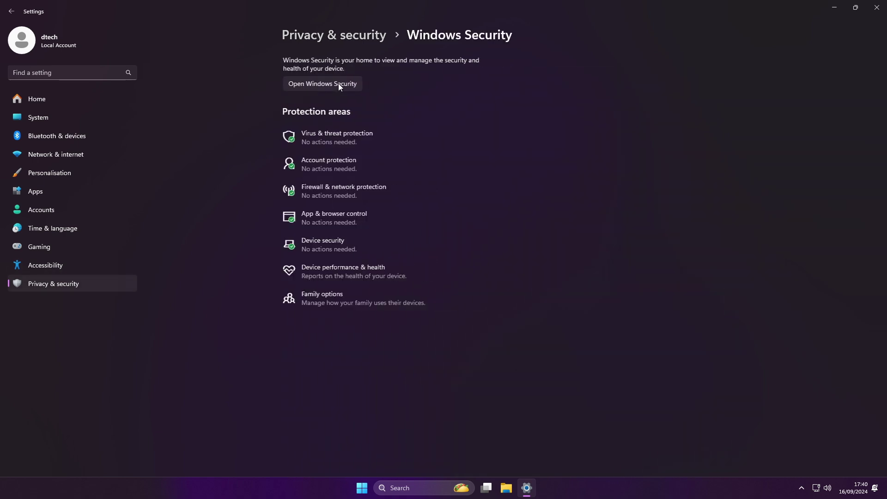
{"action": "left_click", "coordinate": [322, 138]}
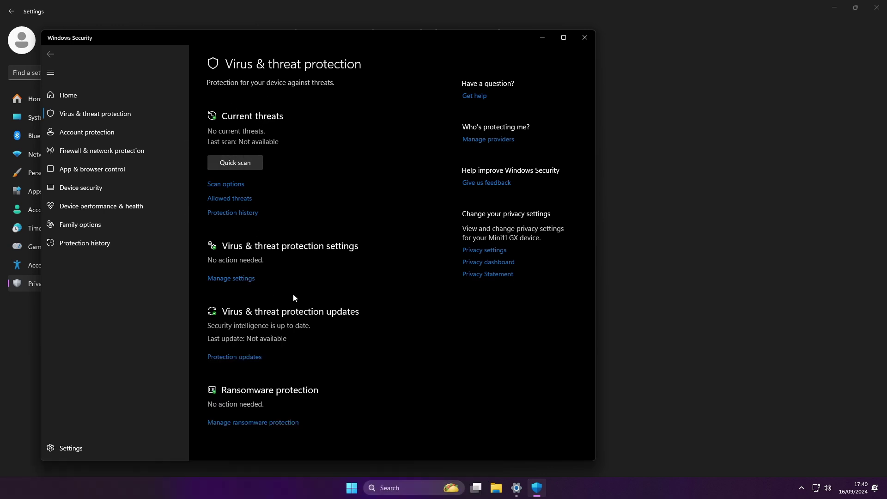
{"action": "left_click", "coordinate": [584, 38]}
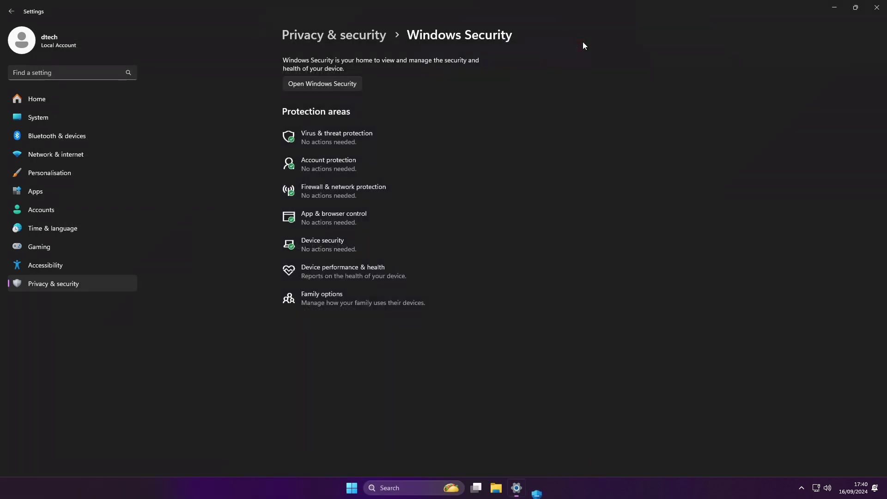
Close Settings, then run services.msc and look through the full list of Windows services down to the Xbox entries, including Windows Update
{"action": "left_click", "coordinate": [885, 6]}
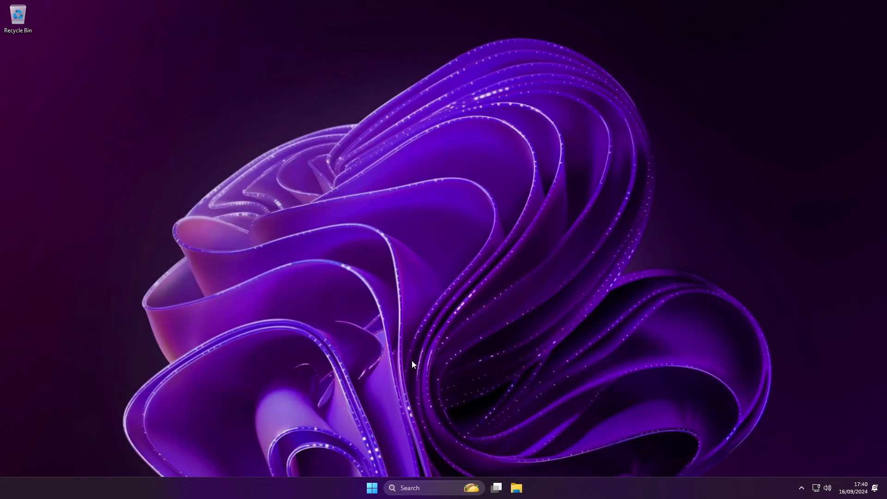
{"action": "key", "text": "super+r"}
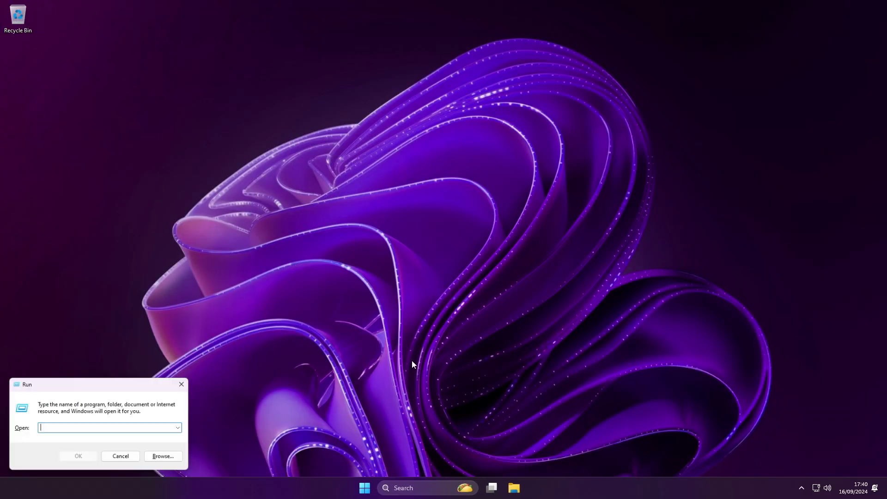
{"action": "type", "text": "services.m"}
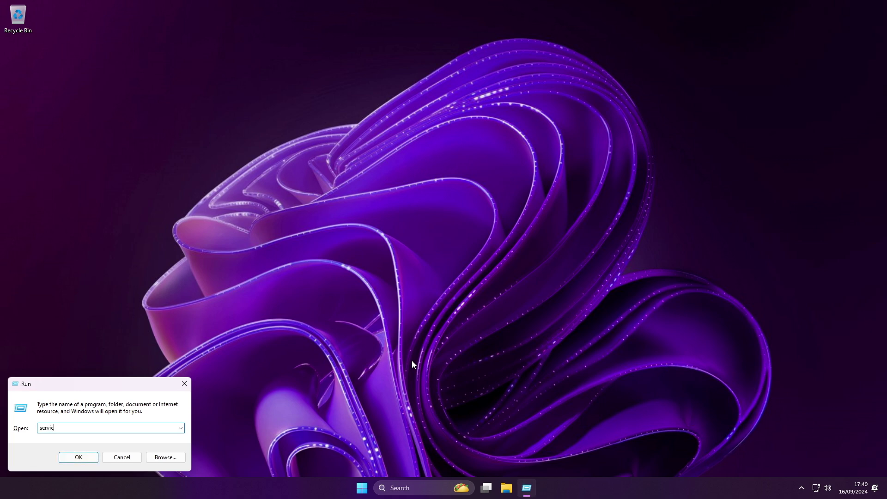
{"action": "key", "text": "Return"}
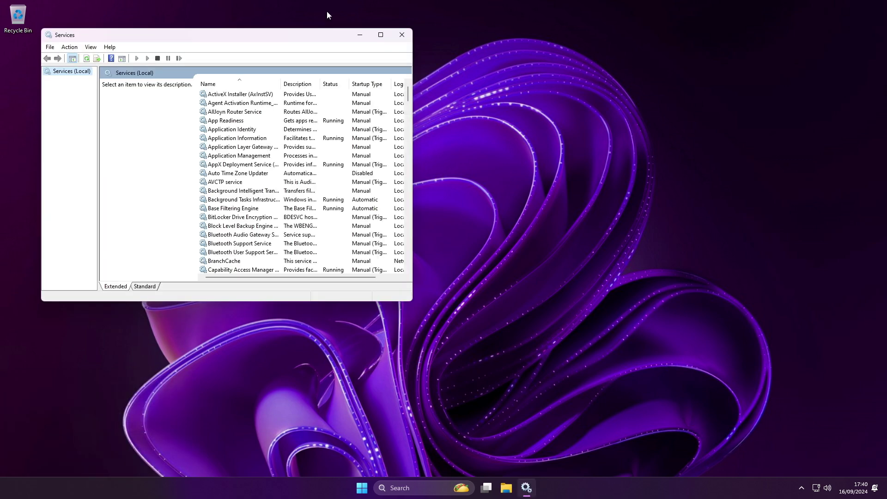
{"action": "left_click", "coordinate": [381, 34]}
{"action": "scroll", "coordinate": [497, 250], "scroll_direction": "down", "scroll_amount": 15}
{"action": "scroll", "coordinate": [497, 250], "scroll_direction": "down", "scroll_amount": 20}
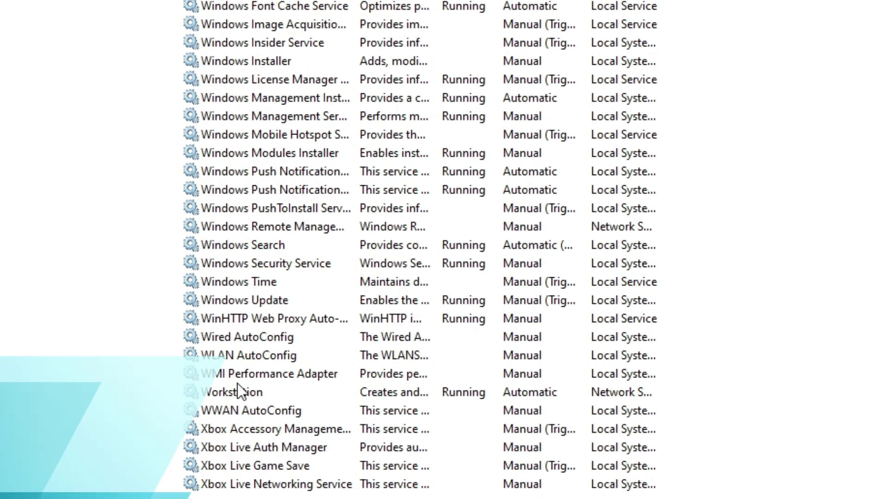
{"action": "left_click", "coordinate": [280, 298]}
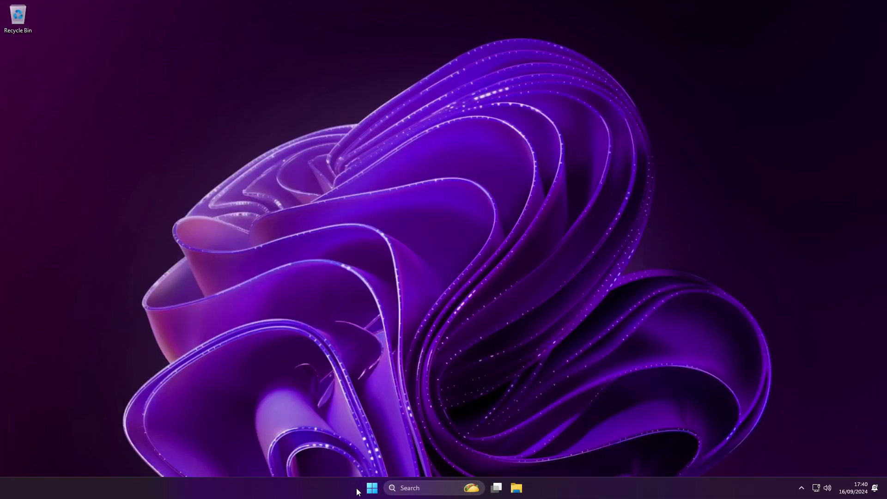
Launch WingetUI and complete its welcome wizard with the default preferences for regular users, closing the program when finished
{"action": "left_click", "coordinate": [371, 488]}
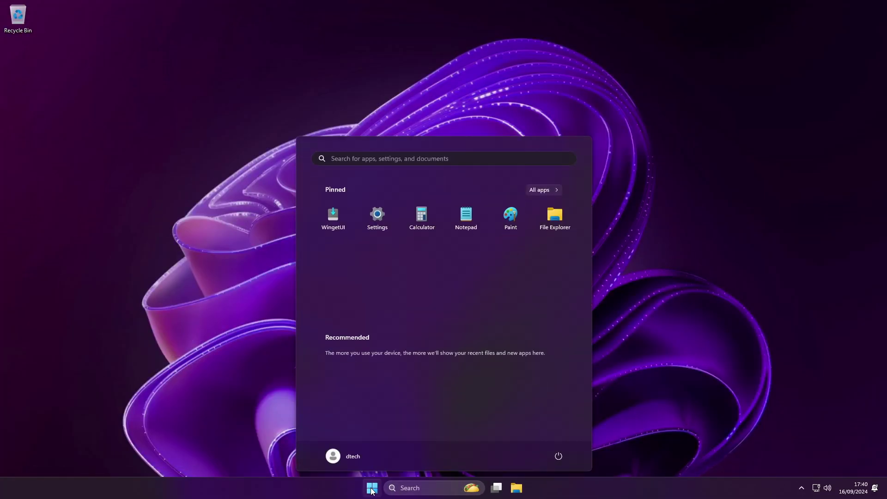
{"action": "left_click", "coordinate": [343, 225]}
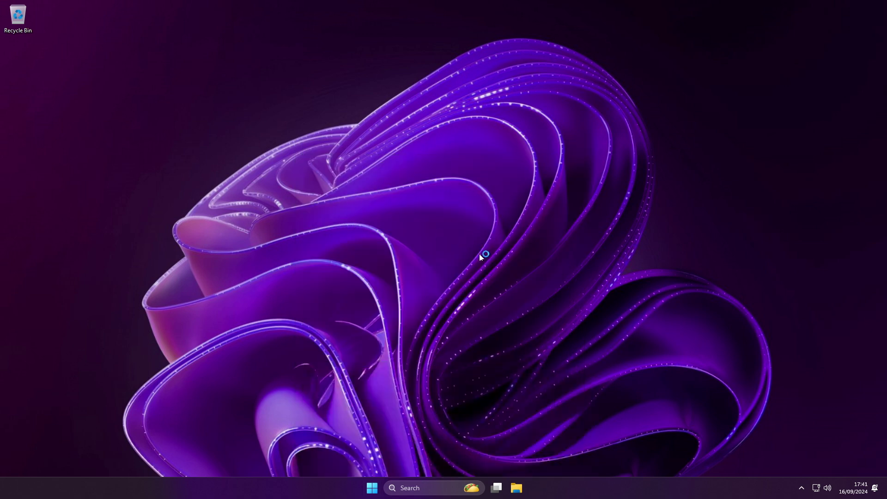
{"action": "left_click", "coordinate": [371, 487]}
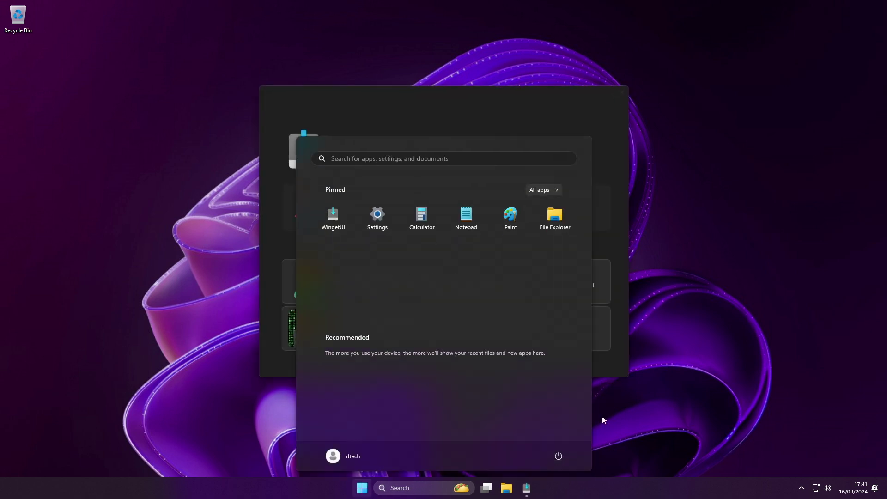
{"action": "left_click", "coordinate": [693, 396]}
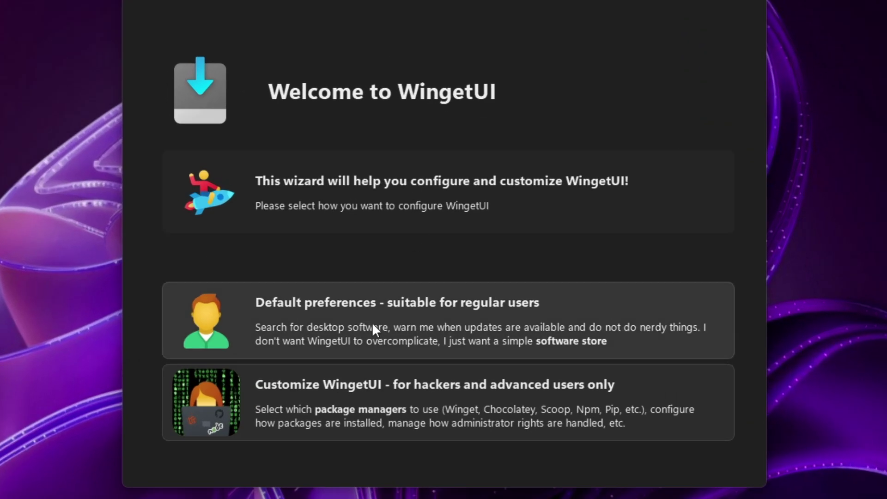
{"action": "left_click", "coordinate": [383, 319]}
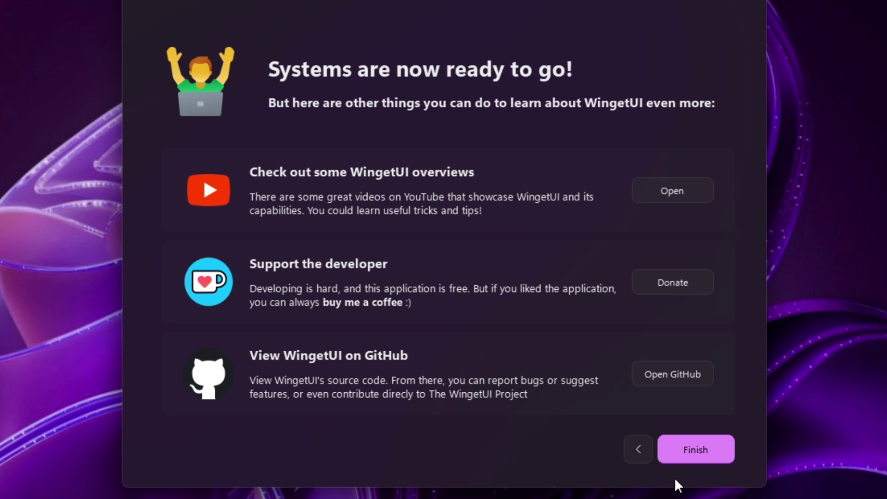
{"action": "left_click", "coordinate": [694, 450]}
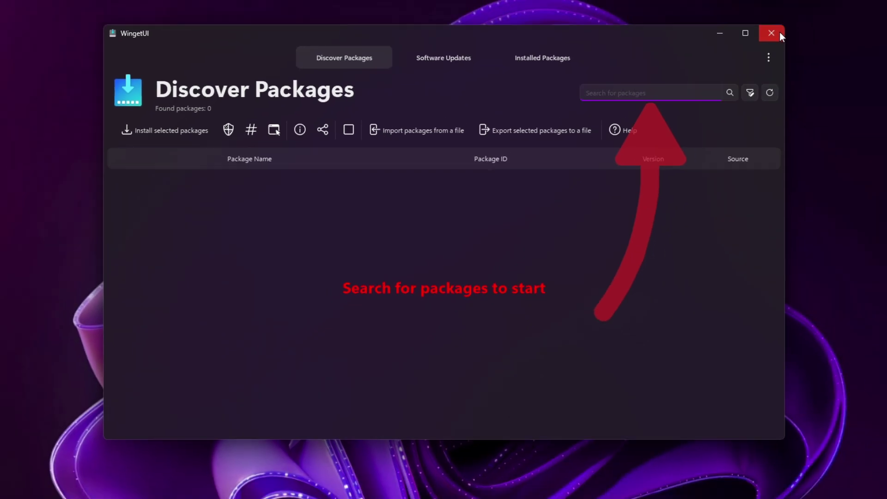
{"action": "left_click", "coordinate": [785, 21]}
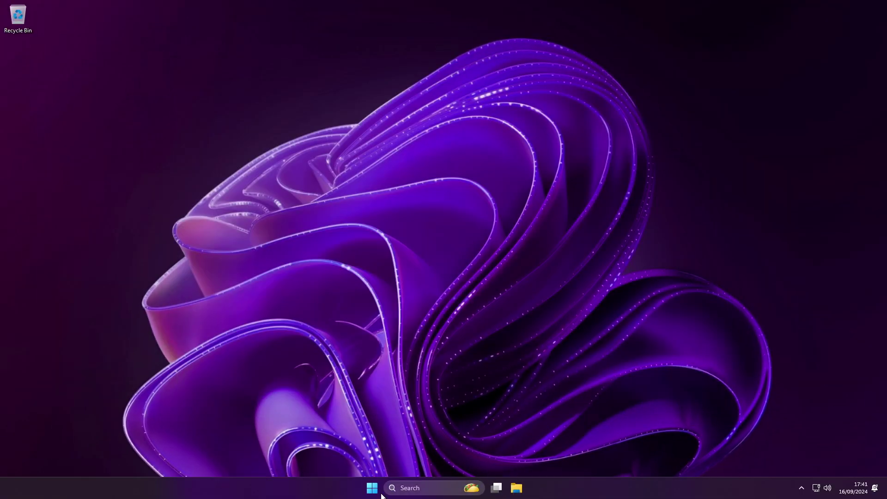
Open the Installed apps page in Settings and go through the listed apps, from Calculator to Xbox Live
{"action": "left_click", "coordinate": [377, 494]}
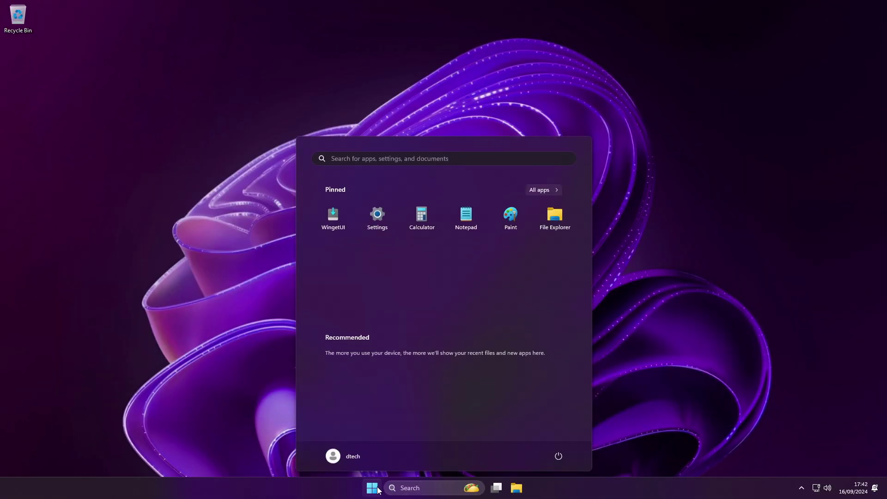
{"action": "left_click", "coordinate": [375, 225]}
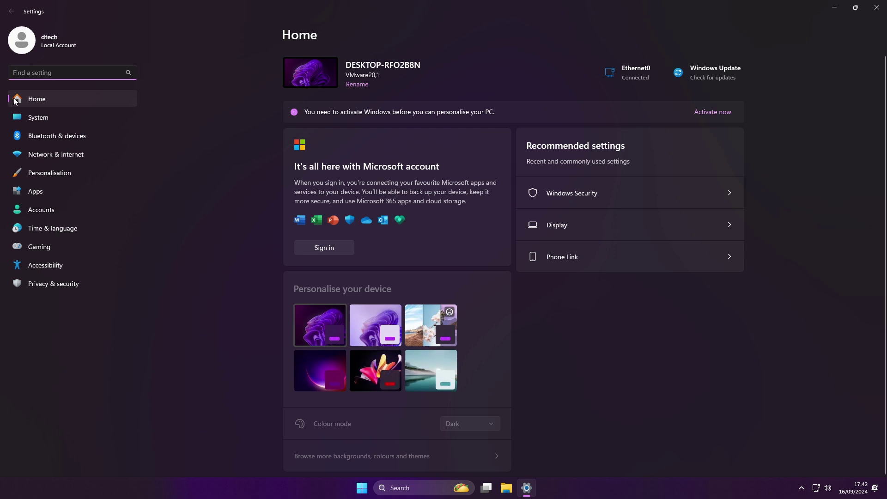
{"action": "left_click", "coordinate": [52, 191]}
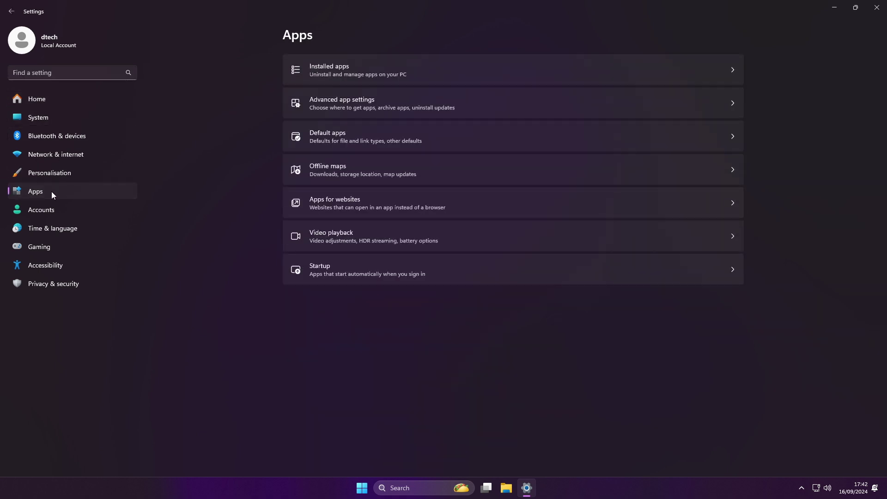
{"action": "left_click", "coordinate": [334, 68]}
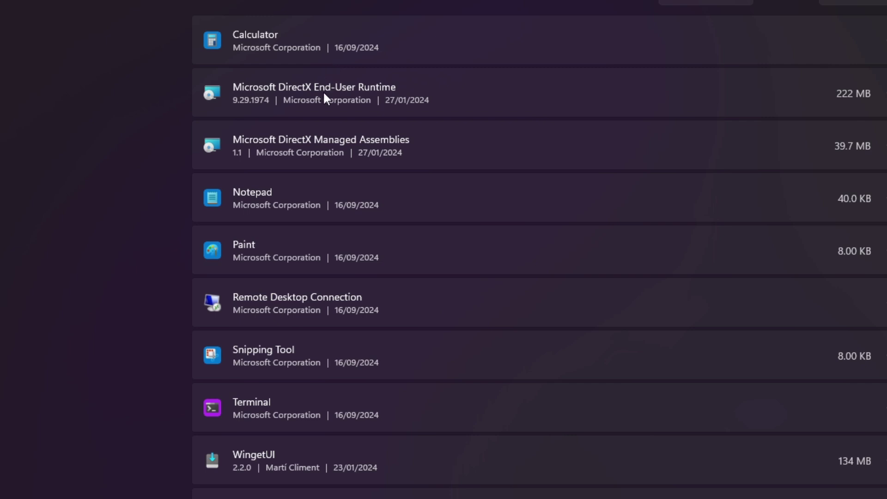
{"action": "scroll", "coordinate": [320, 229], "scroll_direction": "down", "scroll_amount": 4}
{"action": "scroll", "coordinate": [318, 225], "scroll_direction": "up", "scroll_amount": 4}
{"action": "scroll", "coordinate": [308, 35], "scroll_direction": "down", "scroll_amount": 2}
{"action": "scroll", "coordinate": [308, 35], "scroll_direction": "up", "scroll_amount": 2}
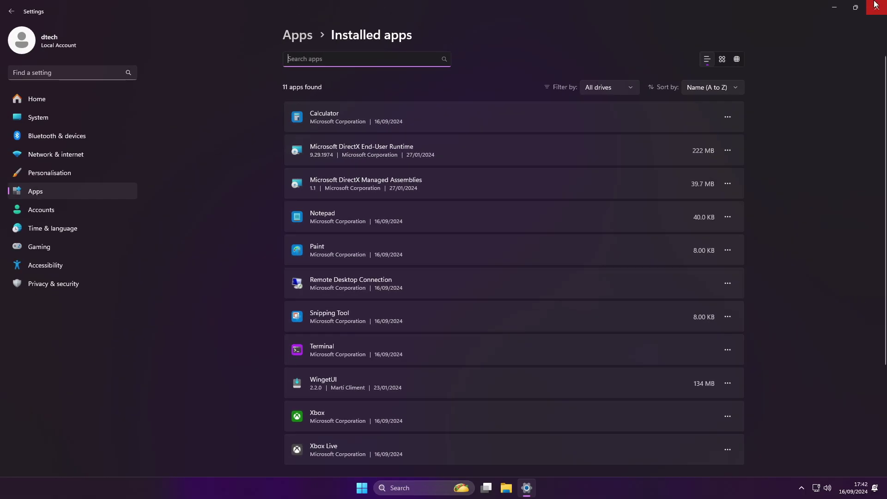
Examine the System page of Settings, from the activation notice and Display down through the remaining entries
{"action": "left_click", "coordinate": [62, 69]}
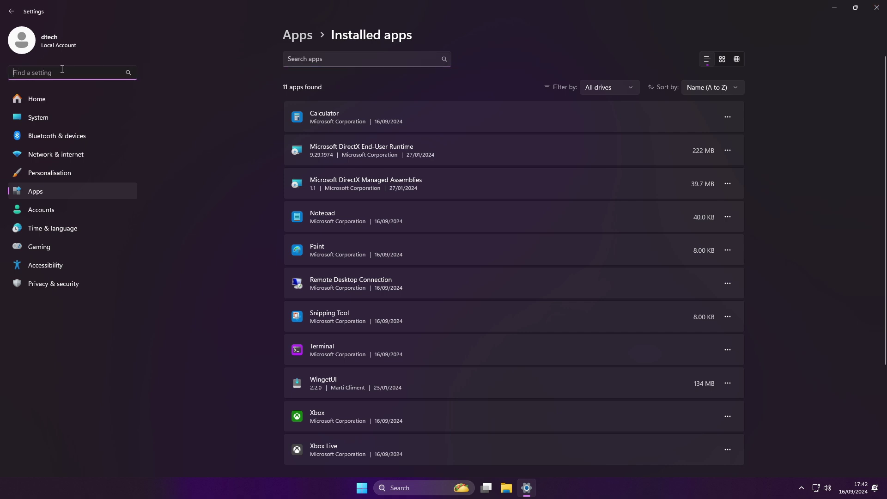
{"action": "left_click", "coordinate": [39, 112]}
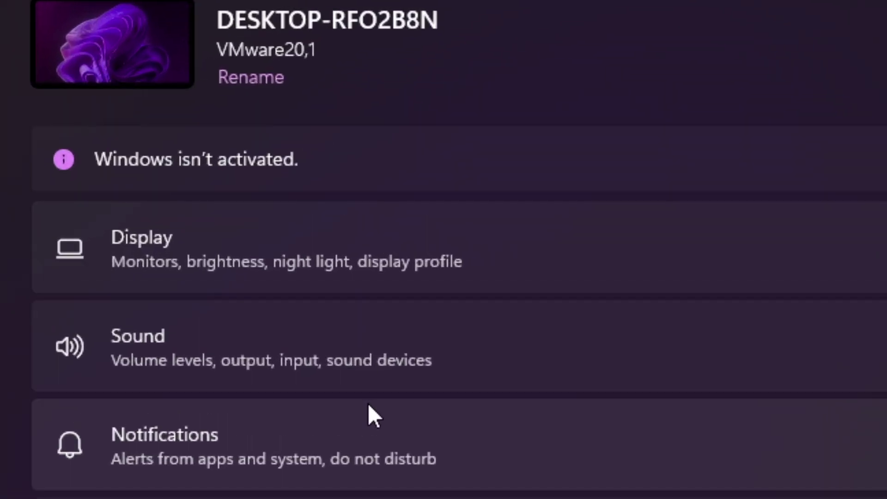
{"action": "scroll", "coordinate": [367, 403], "scroll_direction": "down", "scroll_amount": 5}
{"action": "scroll", "coordinate": [368, 402], "scroll_direction": "up", "scroll_amount": 5}
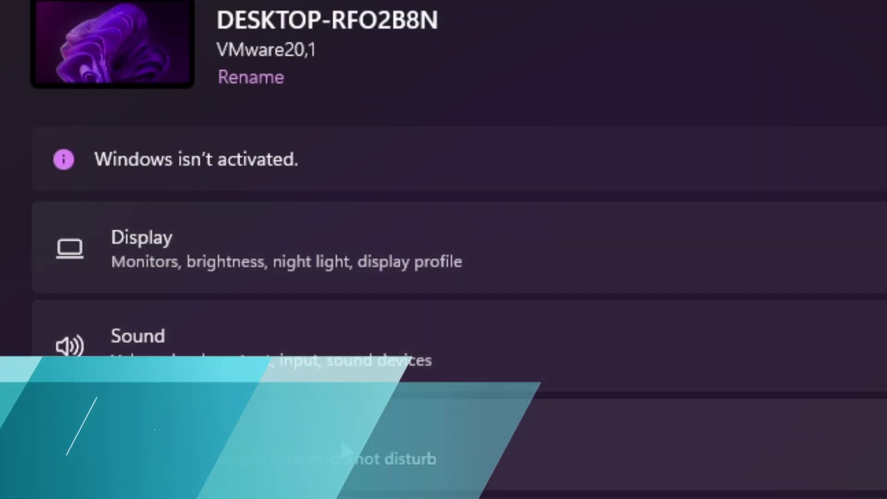
{"action": "scroll", "coordinate": [343, 471], "scroll_direction": "down", "scroll_amount": 3}
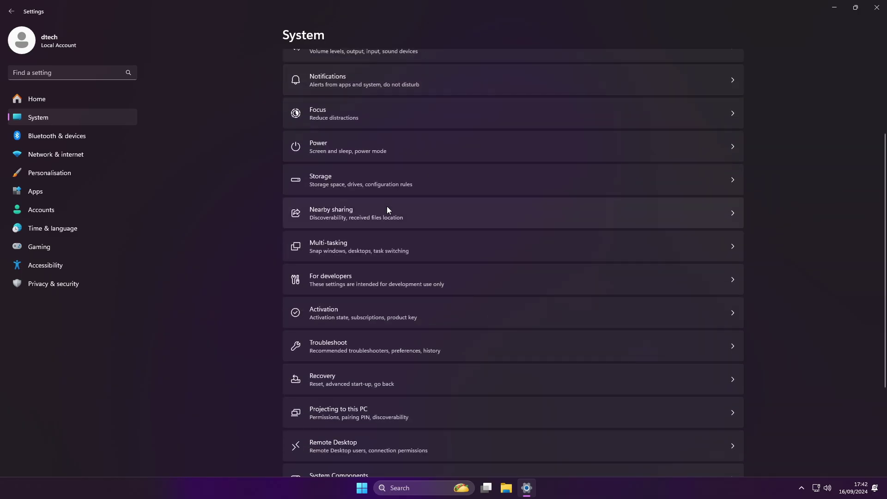
{"action": "scroll", "coordinate": [387, 207], "scroll_direction": "down", "scroll_amount": 3}
Install Español (México) as an additional preferred language in the Language & region settings, with all its optional language features
{"action": "left_click", "coordinate": [65, 229]}
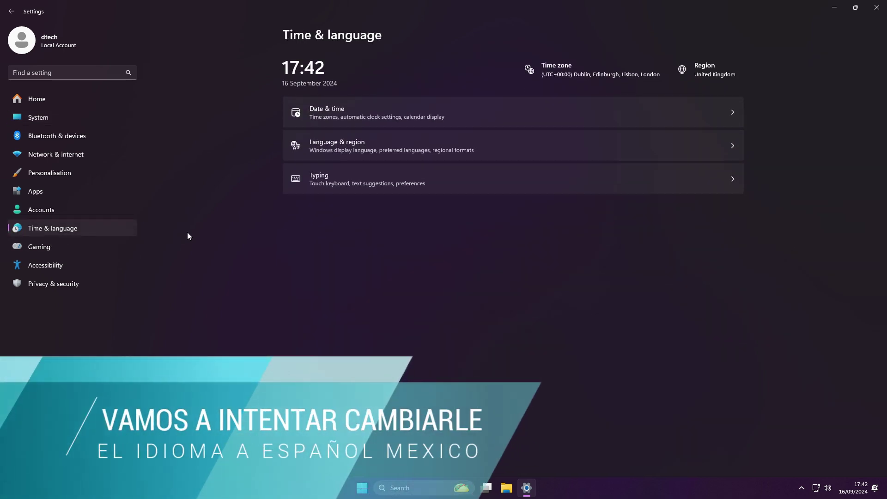
{"action": "left_click", "coordinate": [370, 150]}
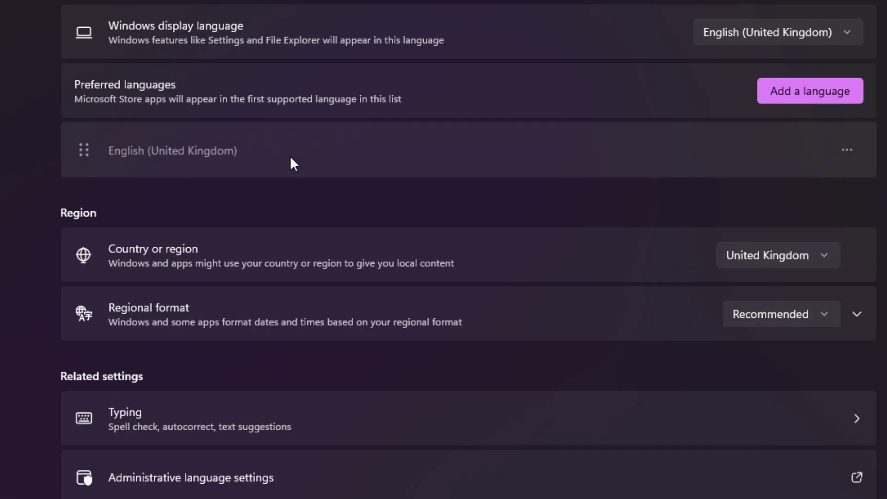
{"action": "left_click", "coordinate": [812, 92]}
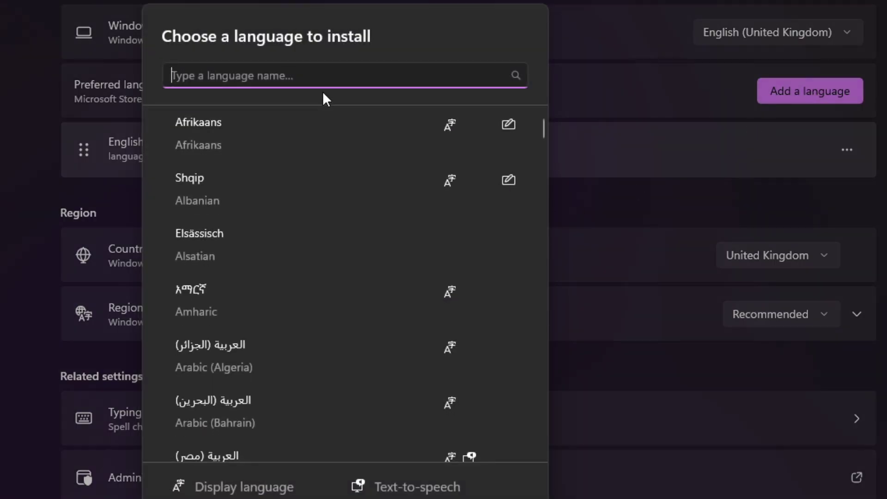
{"action": "type", "text": "spa"}
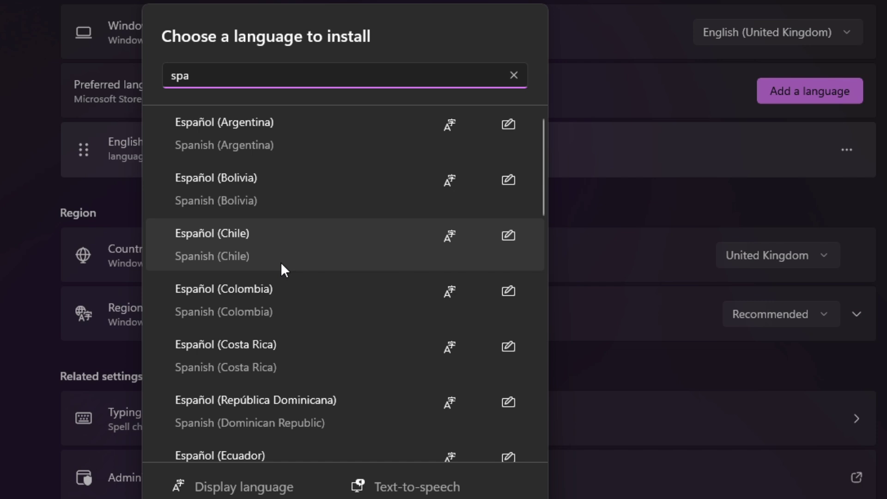
{"action": "scroll", "coordinate": [281, 262], "scroll_direction": "down", "scroll_amount": 4}
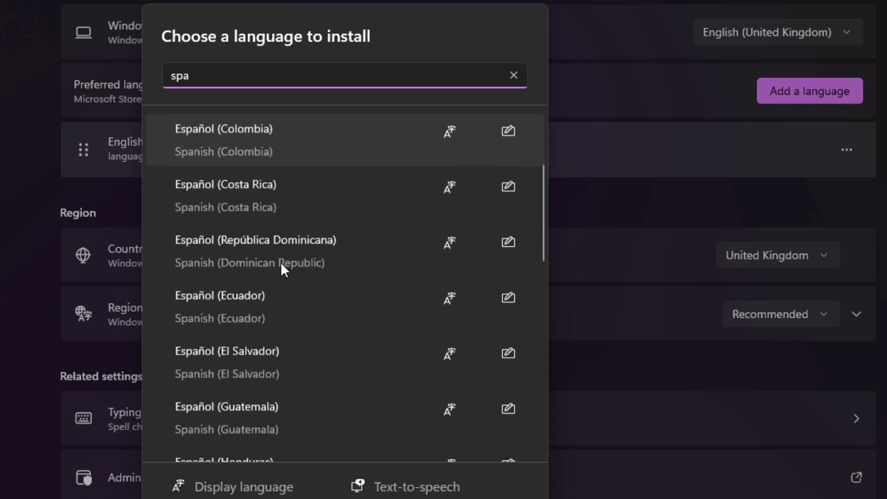
{"action": "scroll", "coordinate": [282, 265], "scroll_direction": "down", "scroll_amount": 5}
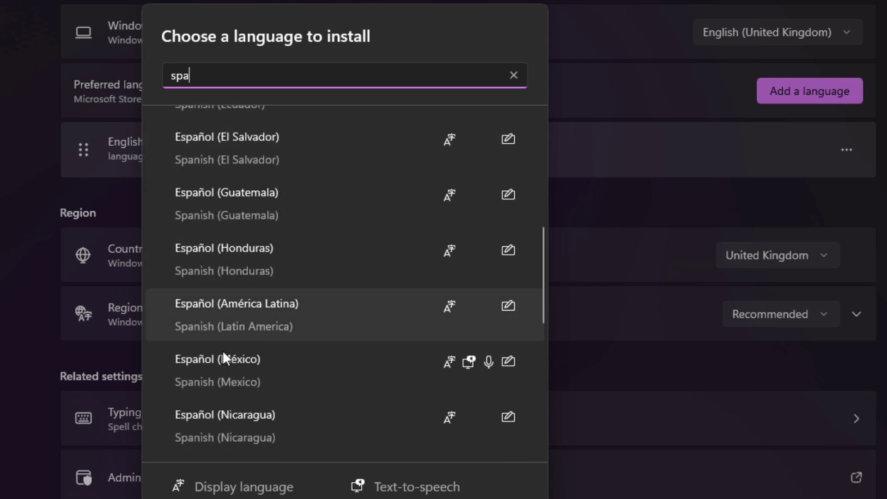
{"action": "left_click", "coordinate": [223, 356]}
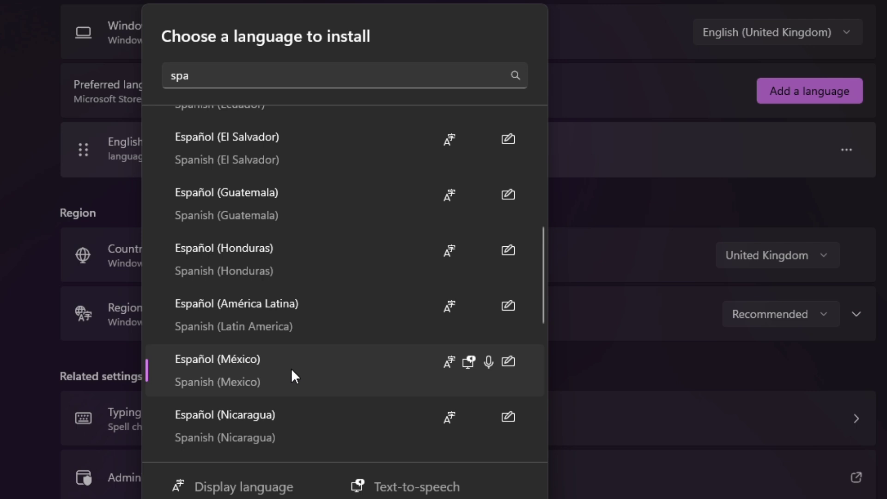
{"action": "key", "text": "Return"}
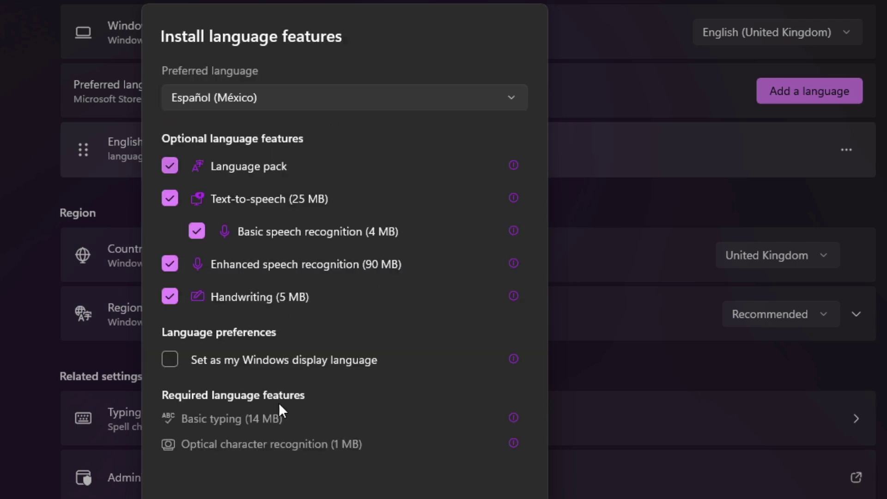
{"action": "key", "text": "Return"}
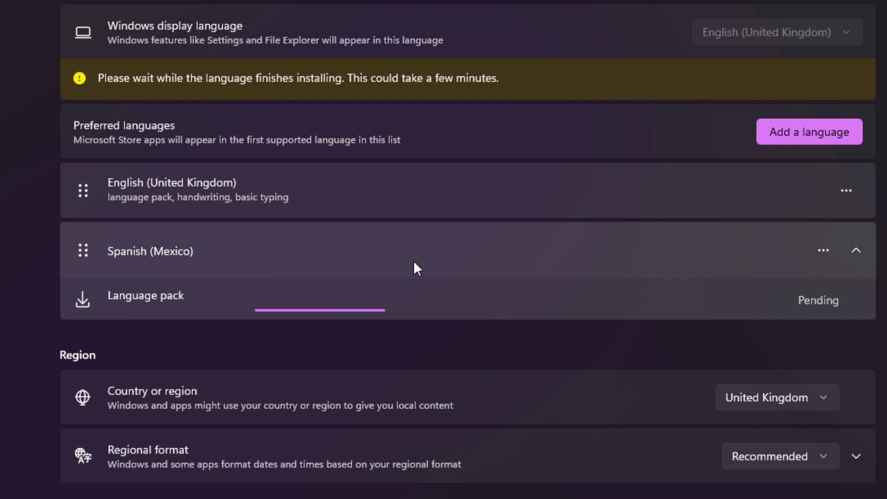